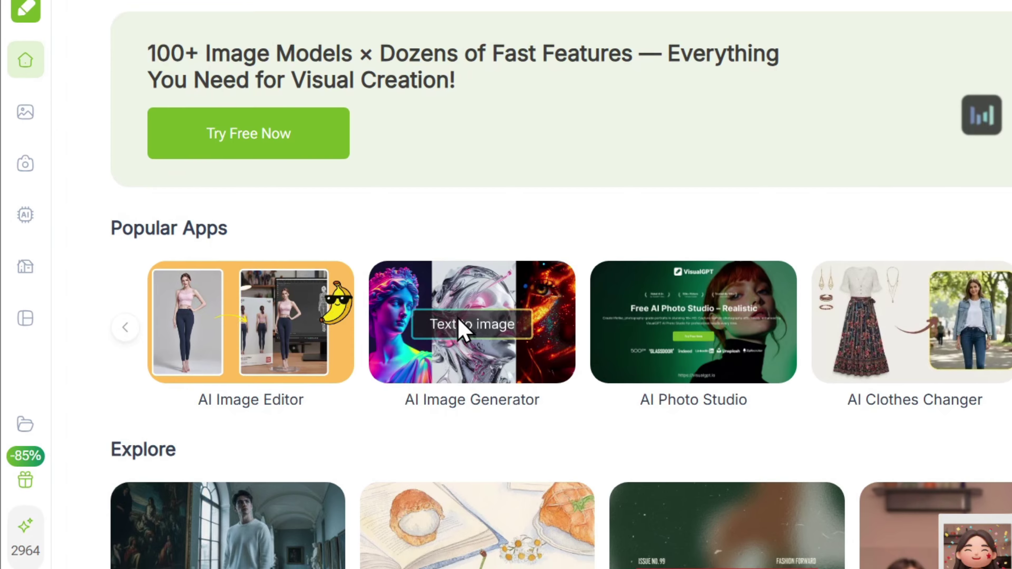
Open the AI Image Generator and enter the 8k sci-fi concept art prompt about a colossal cybernetic whale floating above a neon-lit city at sunset.
{"action": "left_click", "coordinate": [464, 332]}
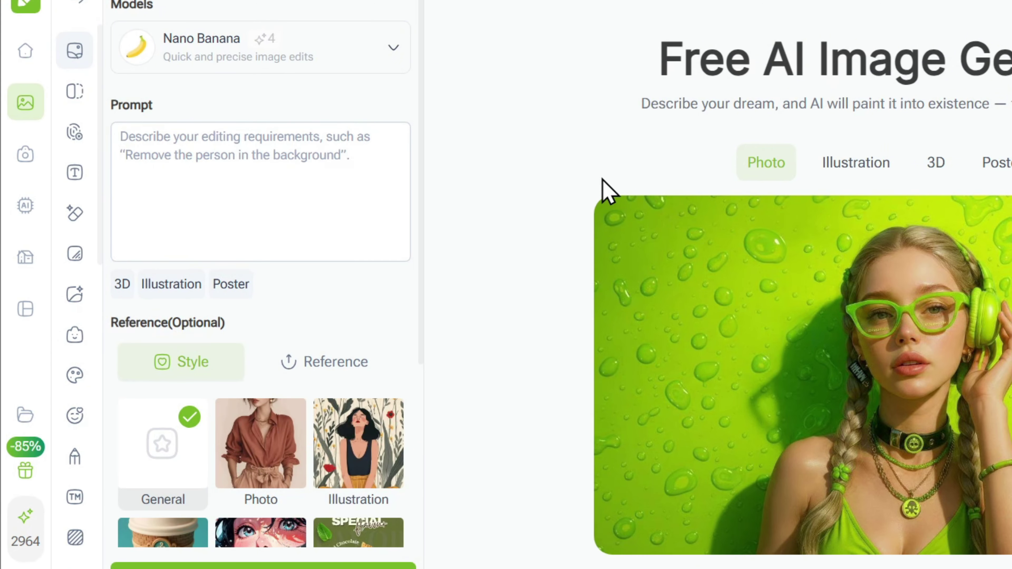
{"action": "left_click", "coordinate": [266, 161]}
{"action": "type", "text": "\"A colossal cybernetic whale floating through the clouds above a neon-lit city at sunset, its skin made of glowing circuitry and glass, tiny airships sailing beside it, cinematic wide-angle shot, ultra-detailed, dramatic lighting, 8k sci-fi concept art.\""}
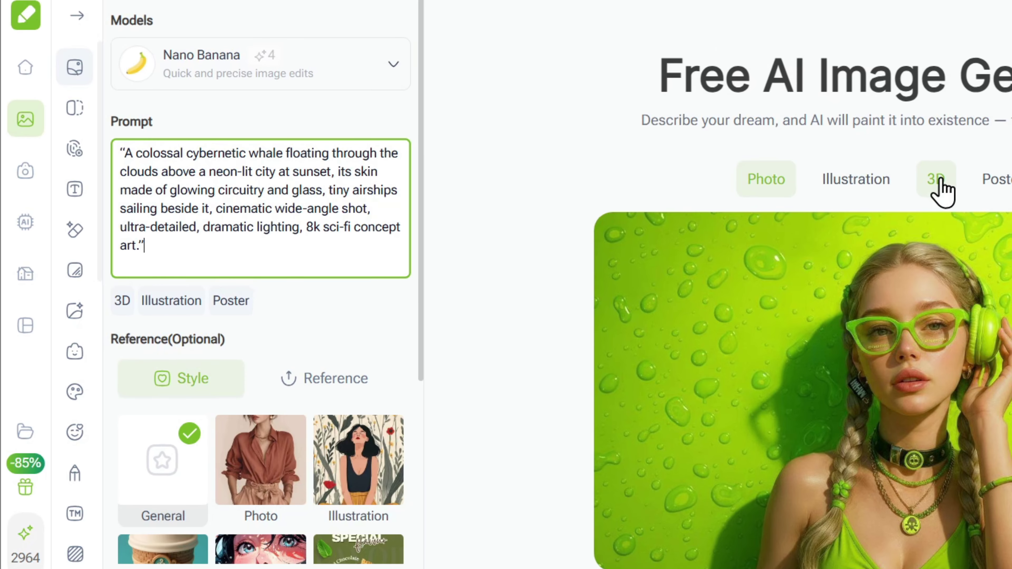
Choose the 3D style as the reference style for the image.
{"action": "scroll", "coordinate": [359, 379], "scroll_direction": "down", "scroll_amount": 4}
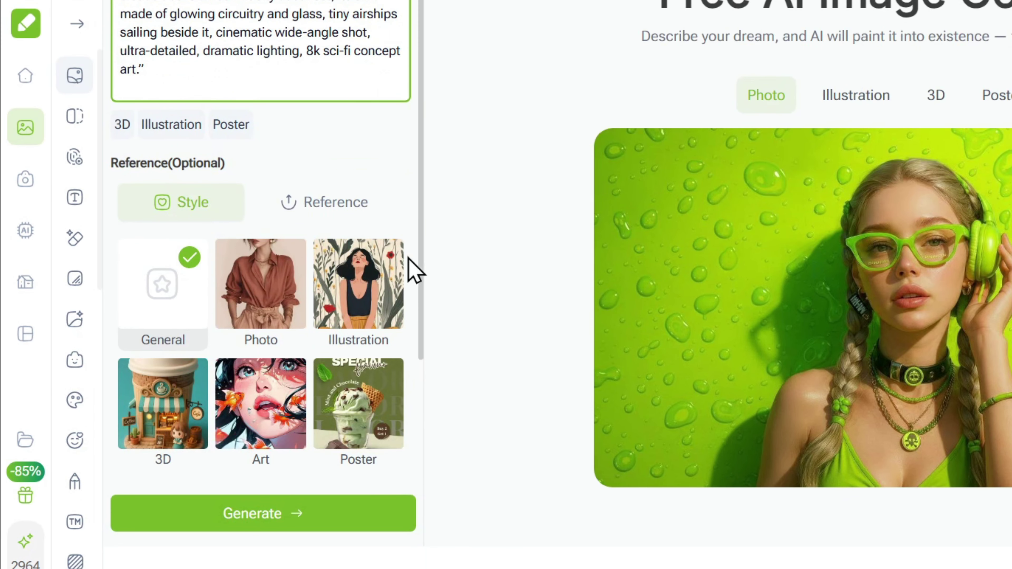
{"action": "mouse_move", "coordinate": [318, 354]}
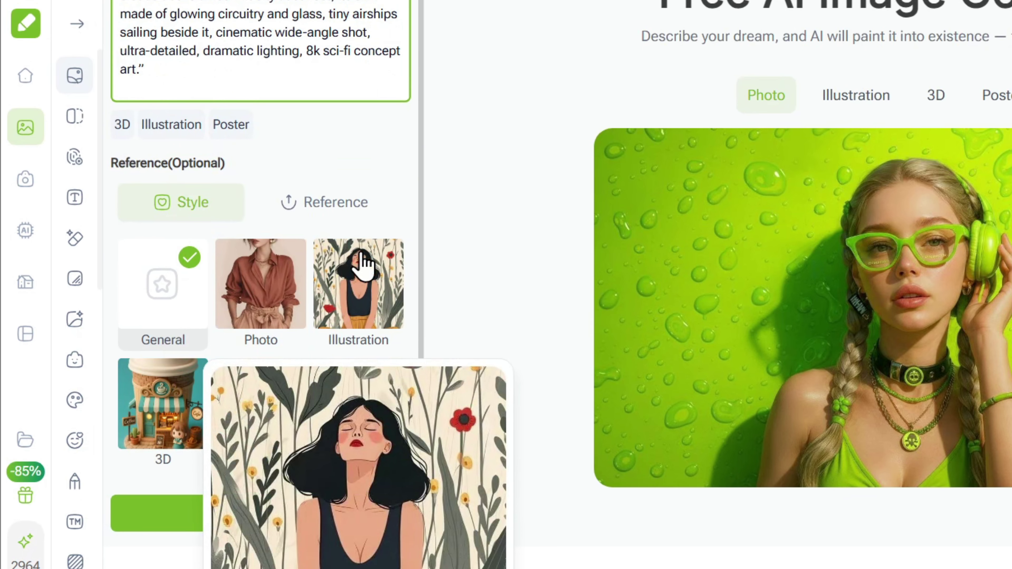
{"action": "left_click", "coordinate": [160, 416]}
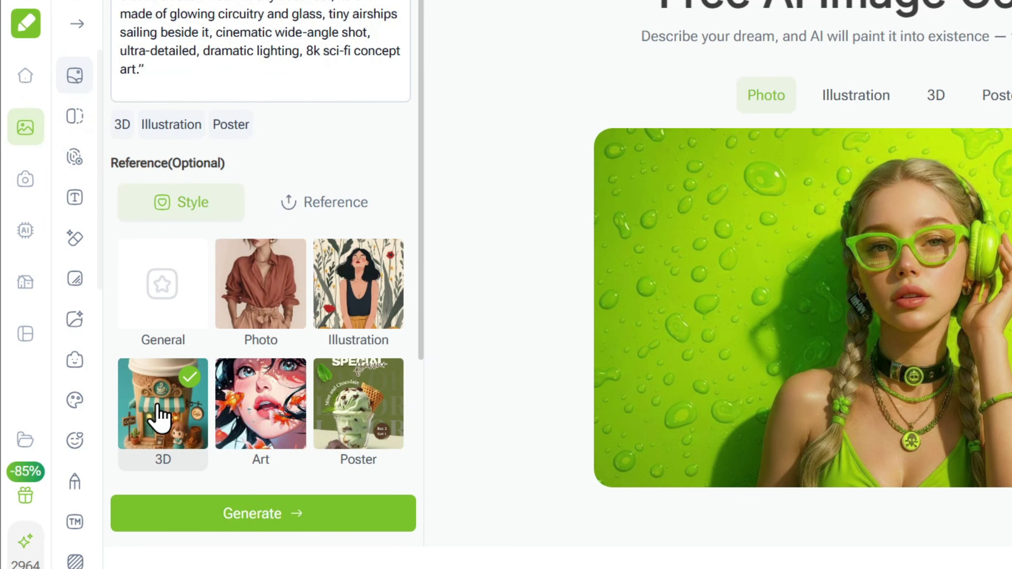
Check the reference image upload option and return to the style presets.
{"action": "mouse_move", "coordinate": [357, 311]}
{"action": "scroll", "coordinate": [356, 309], "scroll_direction": "down", "scroll_amount": 2}
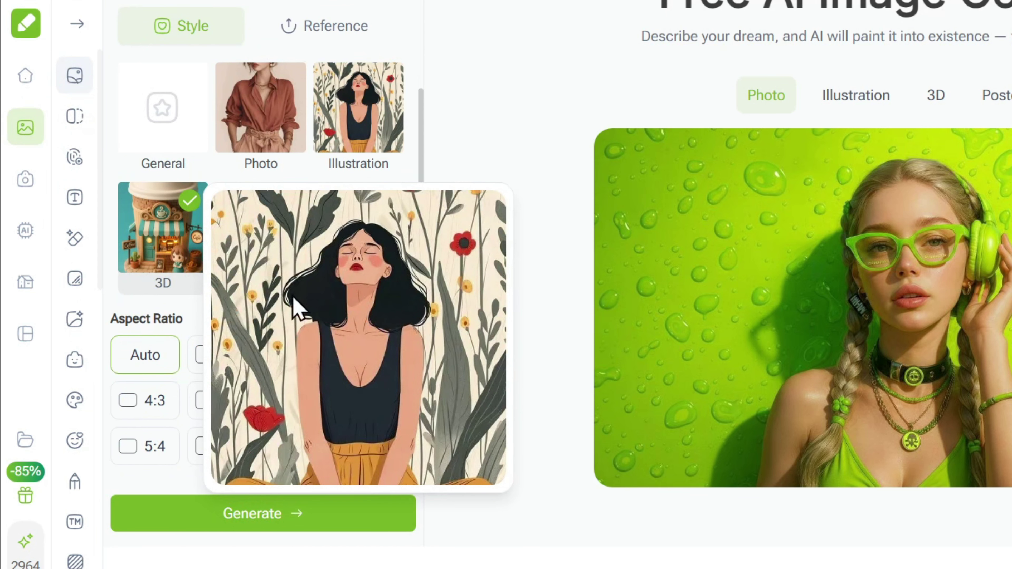
{"action": "scroll", "coordinate": [452, 188], "scroll_direction": "up", "scroll_amount": 2}
{"action": "left_click", "coordinate": [361, 118]}
{"action": "scroll", "coordinate": [361, 118], "scroll_direction": "up", "scroll_amount": 2}
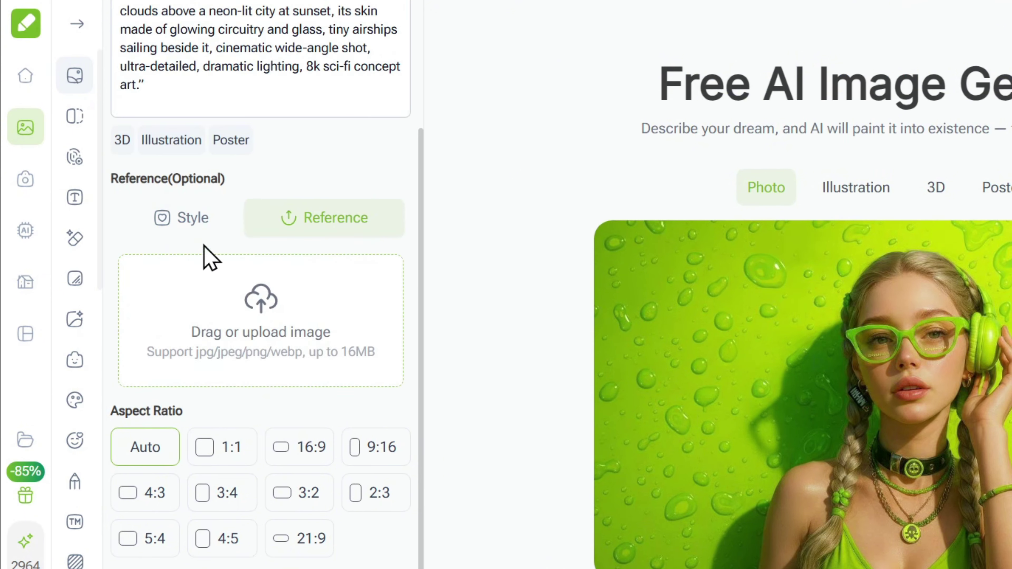
{"action": "left_click", "coordinate": [170, 219]}
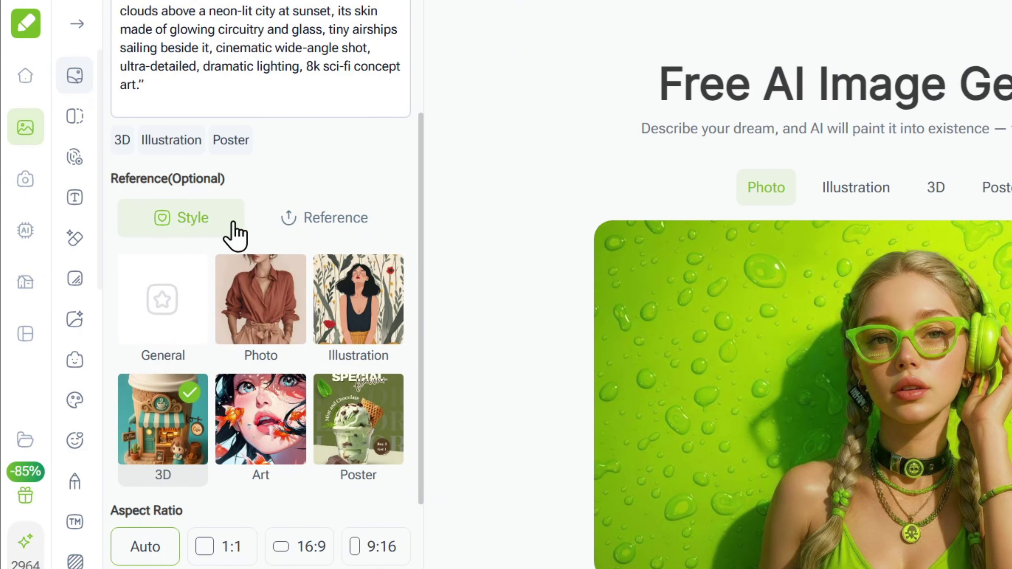
Set the aspect ratio to 5:4 and generate the whale image.
{"action": "scroll", "coordinate": [498, 131], "scroll_direction": "down", "scroll_amount": 5}
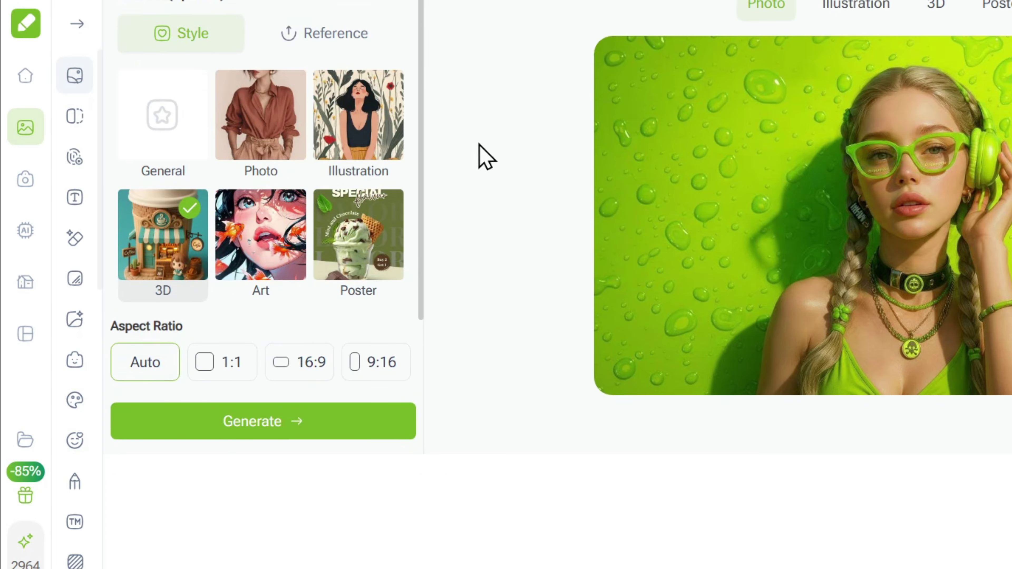
{"action": "mouse_move", "coordinate": [253, 361]}
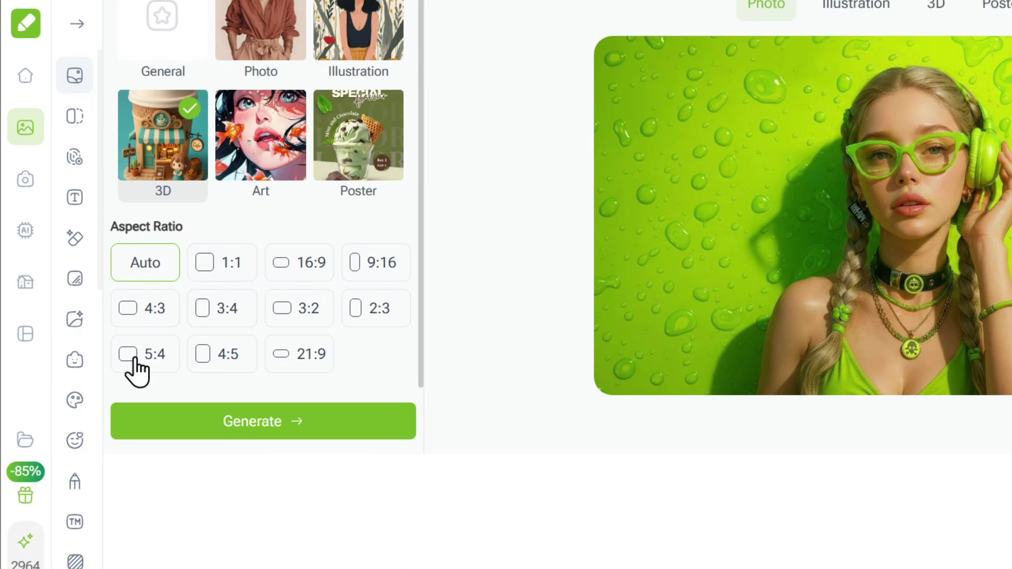
{"action": "left_click", "coordinate": [141, 361]}
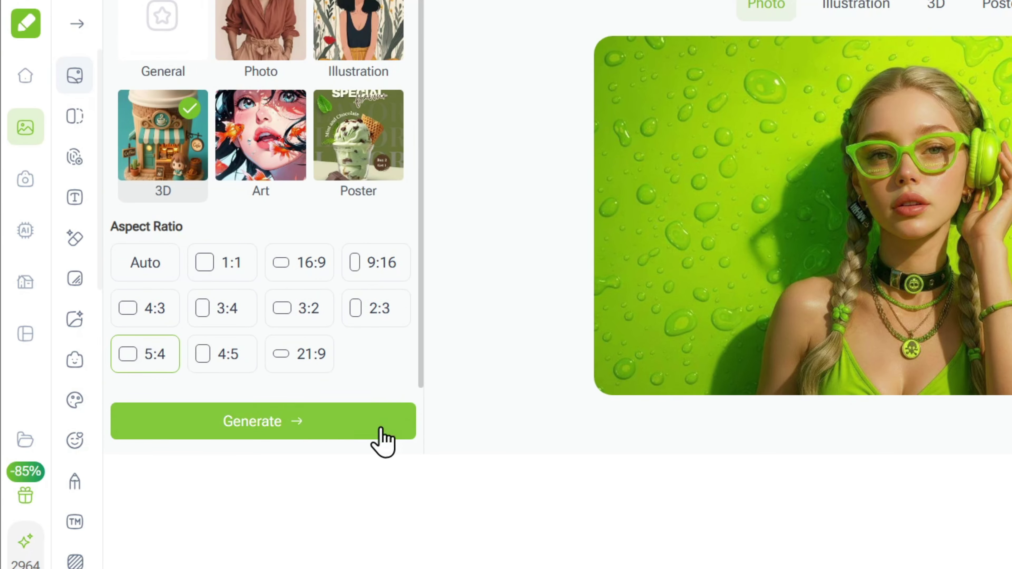
{"action": "left_click", "coordinate": [276, 436]}
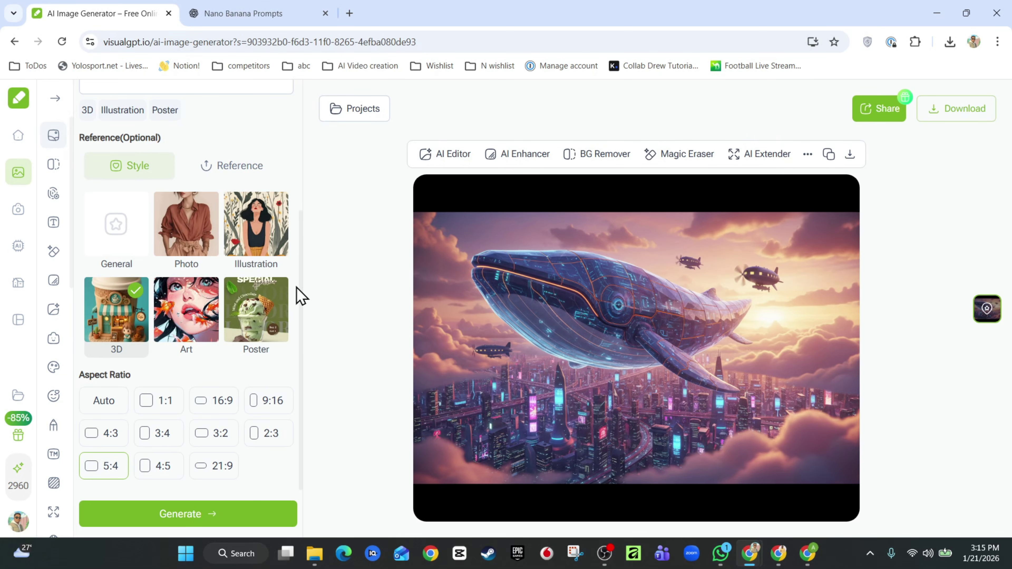
Switch the model to Nano Banana Pro and generate the image again from the same prompt.
{"action": "scroll", "coordinate": [180, 311], "scroll_direction": "up", "scroll_amount": 5}
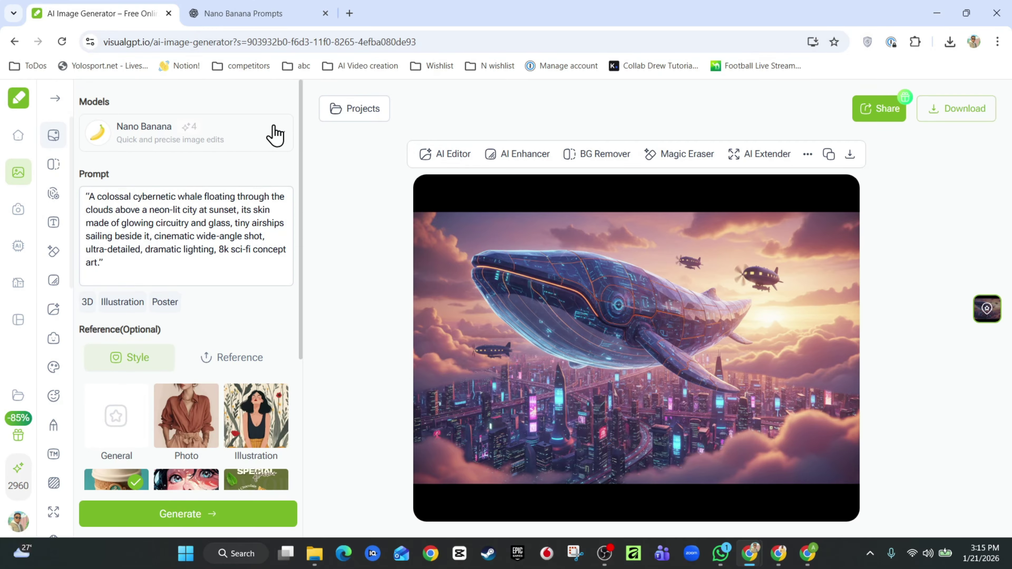
{"action": "left_click", "coordinate": [275, 136]}
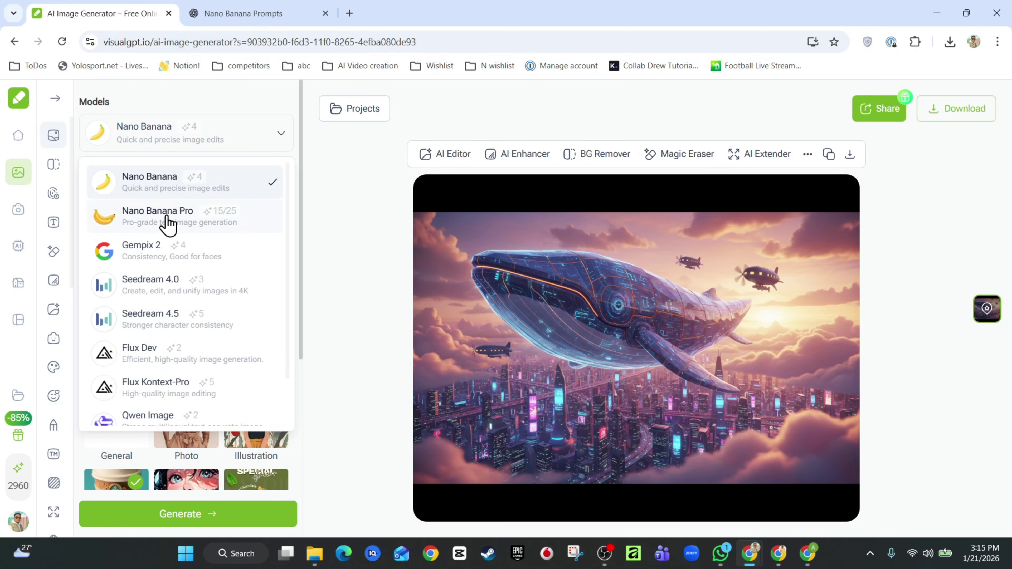
{"action": "left_click", "coordinate": [165, 223]}
{"action": "scroll", "coordinate": [239, 156], "scroll_direction": "down", "scroll_amount": 5}
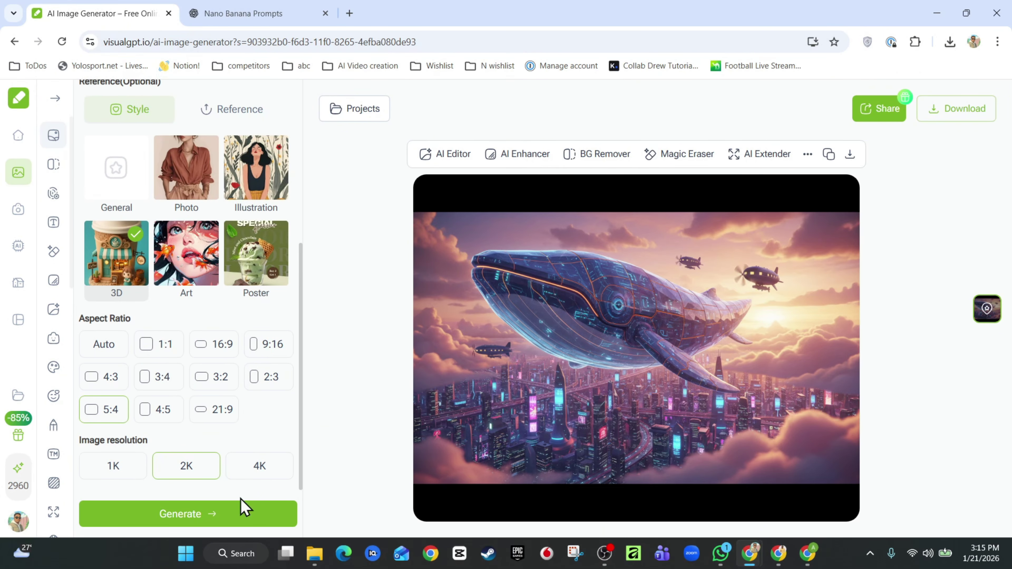
{"action": "left_click", "coordinate": [195, 518]}
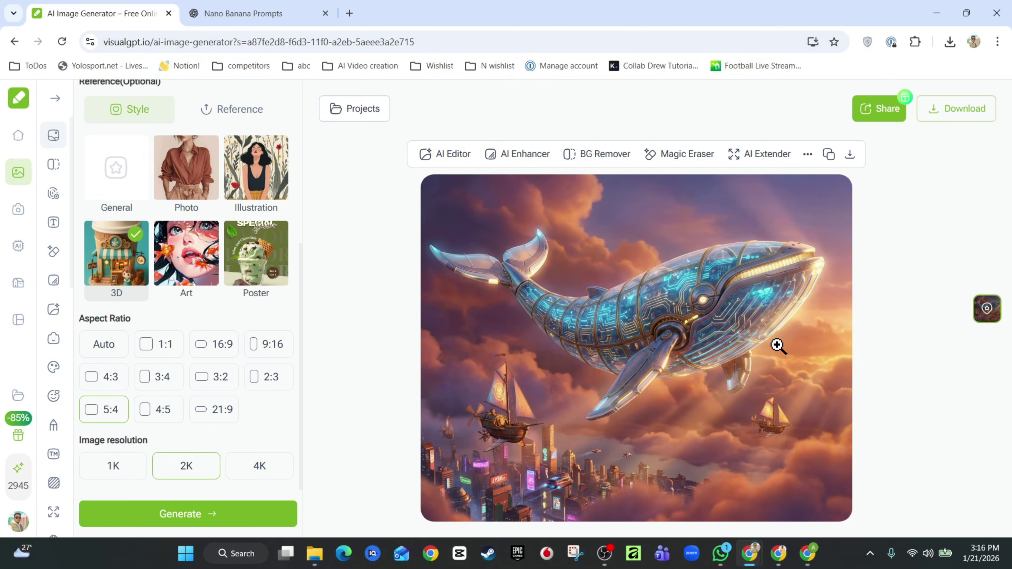
Inspect the new whale image in the enlarged preview and download it as a JPG.
{"action": "left_click", "coordinate": [689, 335]}
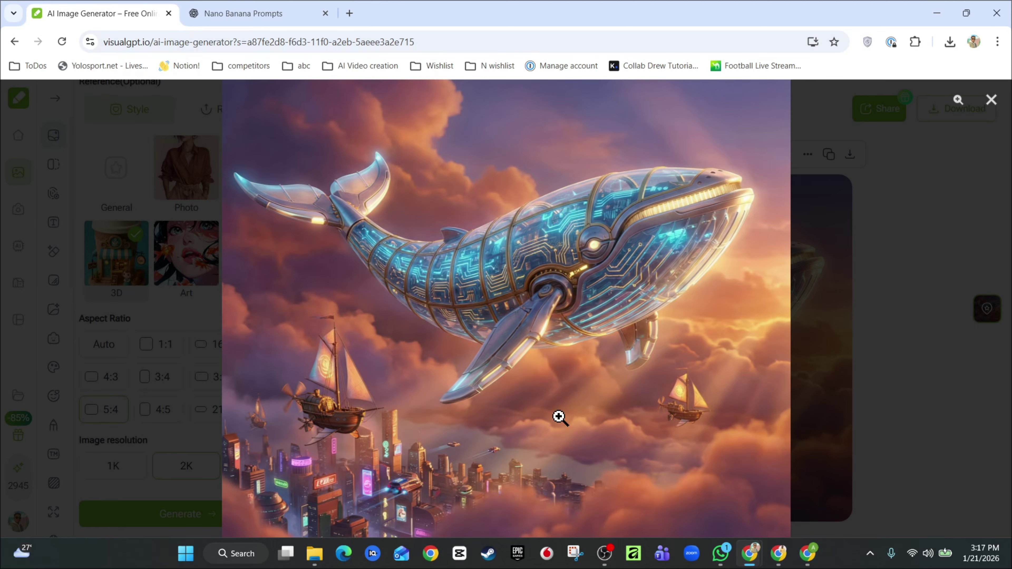
{"action": "left_click", "coordinate": [848, 251]}
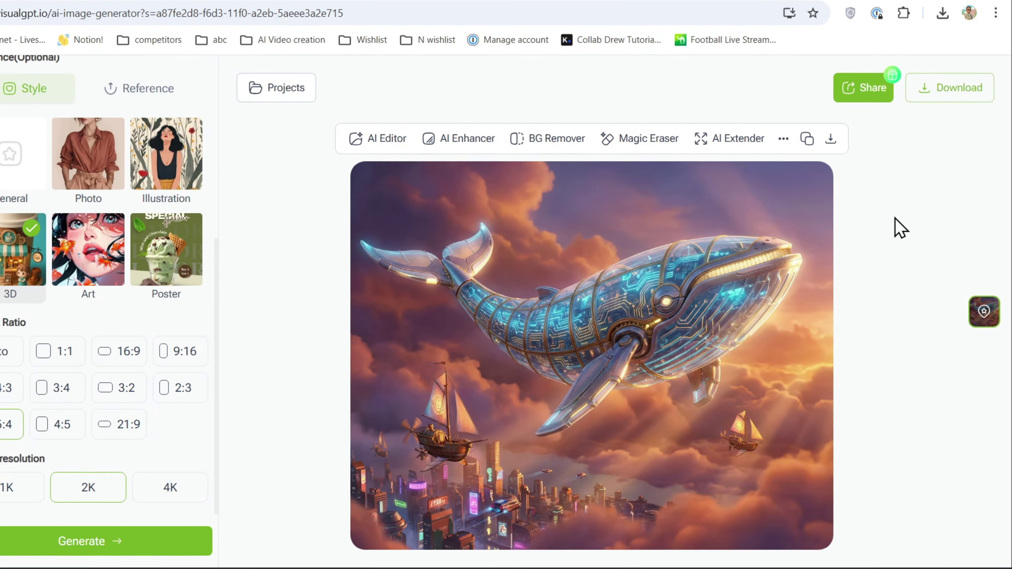
{"action": "left_click", "coordinate": [960, 91]}
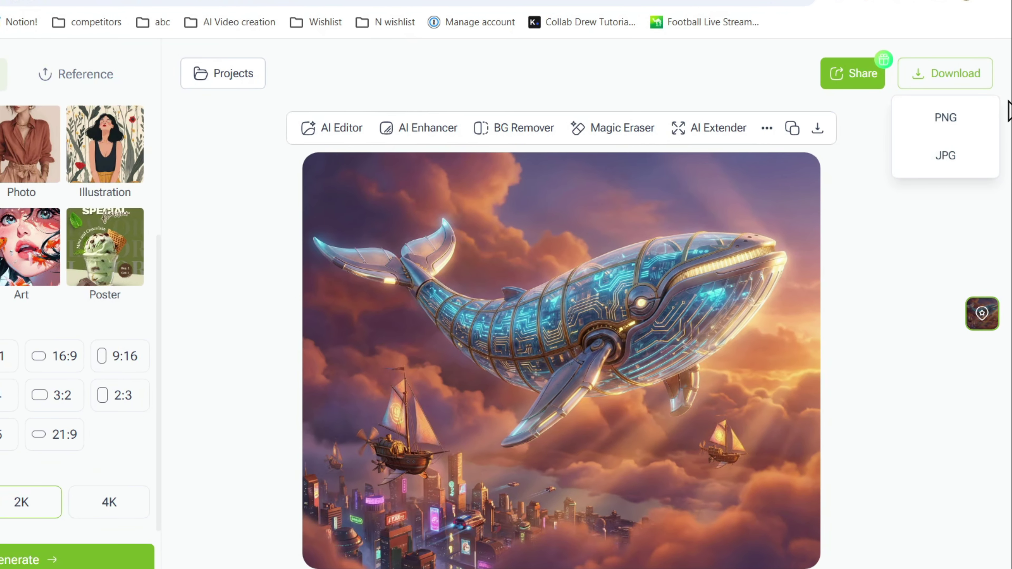
{"action": "left_click", "coordinate": [951, 167]}
Enhance the whale image with AI Enhancer and inspect the result in the enlarged preview.
{"action": "left_click", "coordinate": [408, 131]}
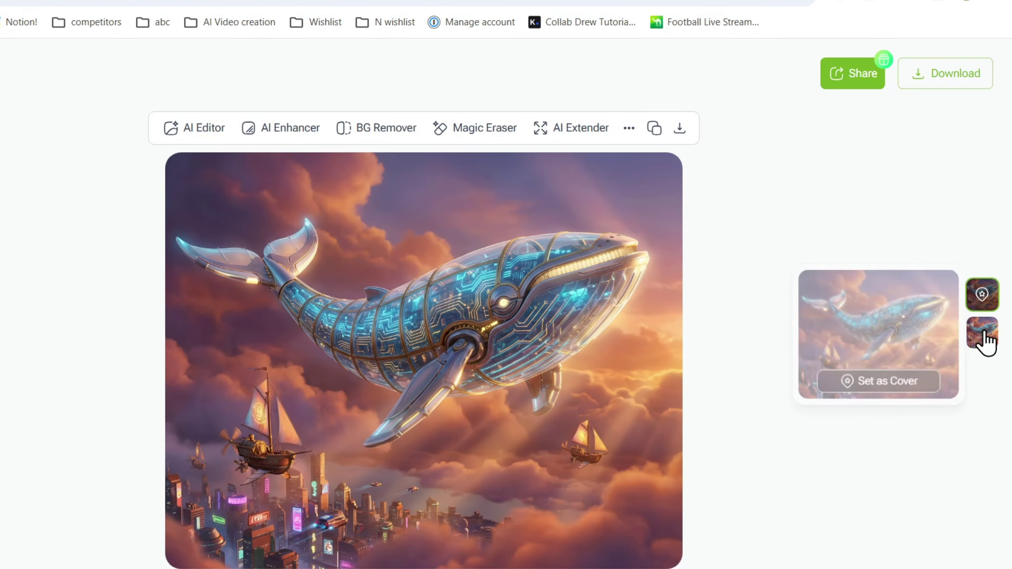
{"action": "mouse_move", "coordinate": [990, 304]}
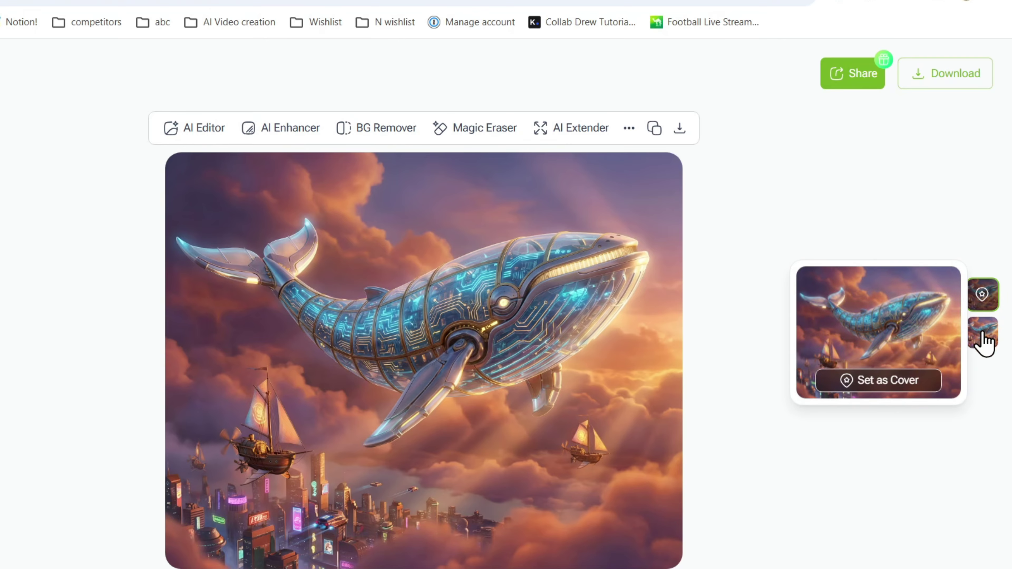
{"action": "left_click", "coordinate": [501, 301]}
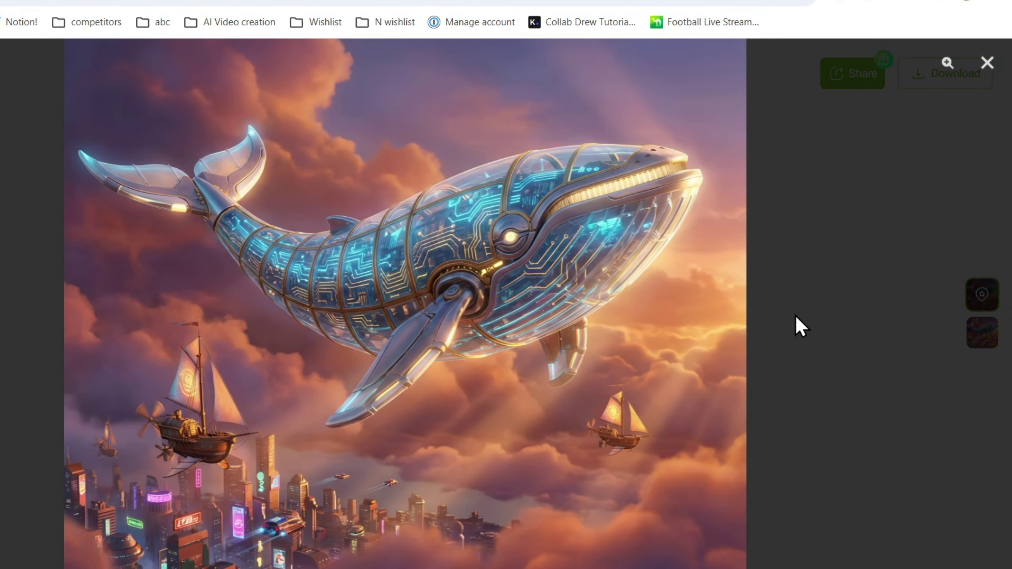
{"action": "left_click", "coordinate": [801, 304]}
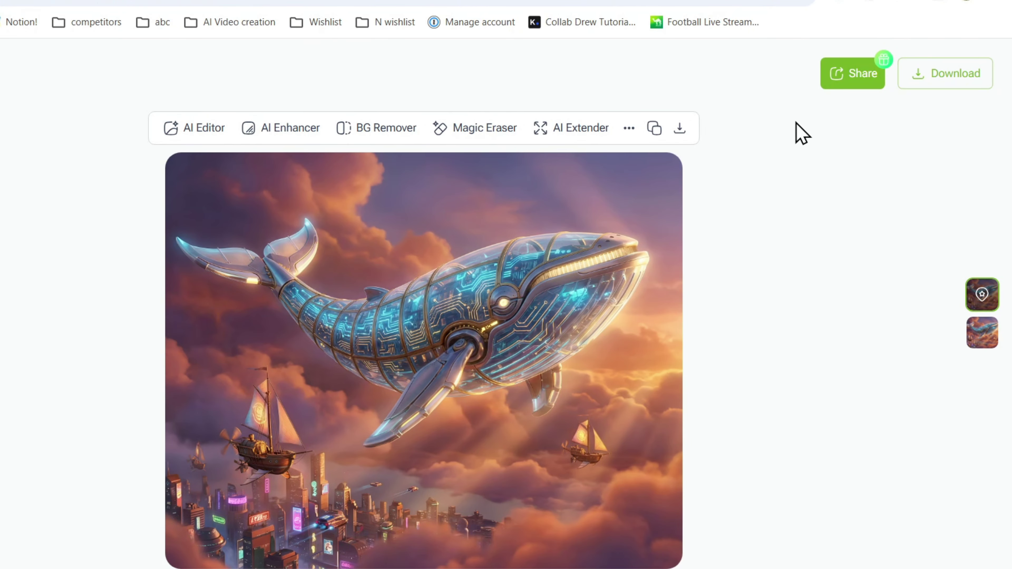
Download the enhanced whale image as a PNG and also as a JPG.
{"action": "left_click", "coordinate": [679, 128]}
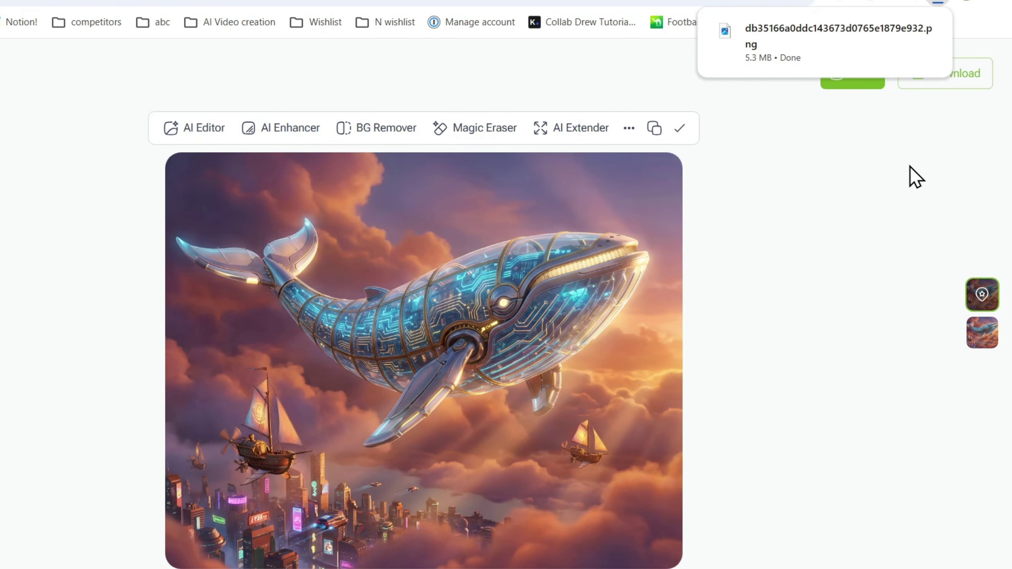
{"action": "left_click", "coordinate": [952, 83]}
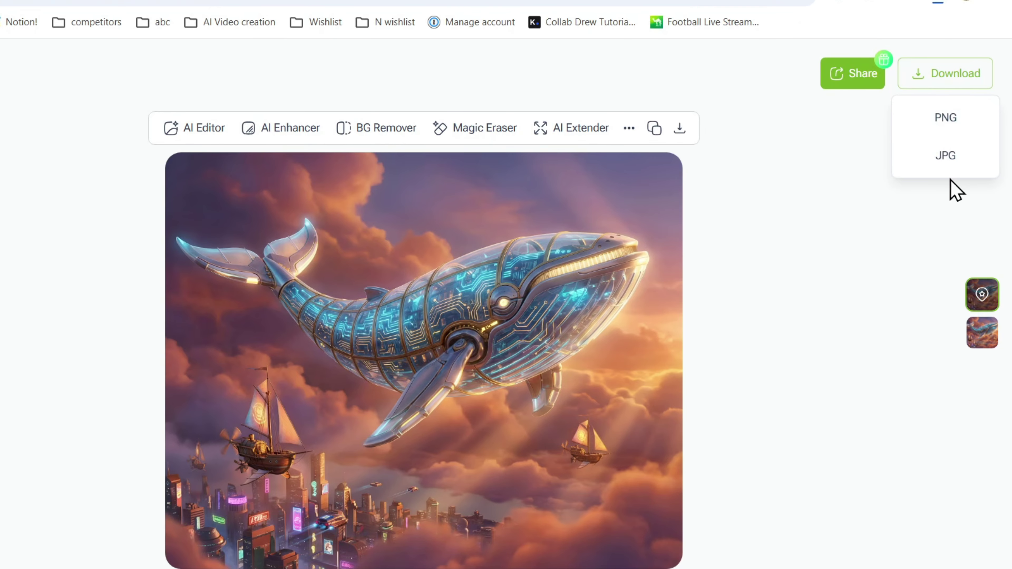
{"action": "left_click", "coordinate": [954, 162]}
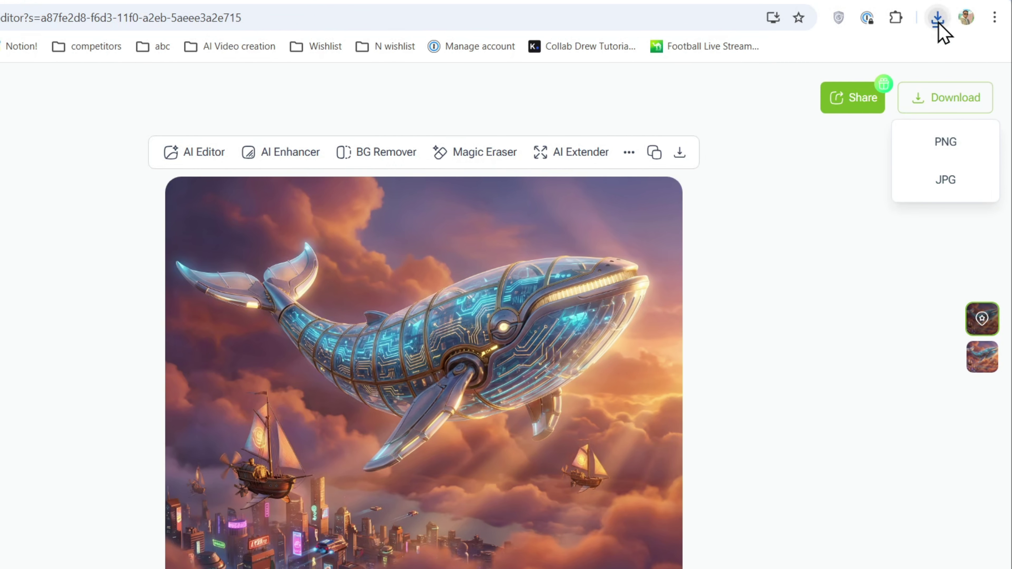
Open the downloaded JPG in the image viewer, examine it maximized, and close the viewer.
{"action": "left_click", "coordinate": [938, 20]}
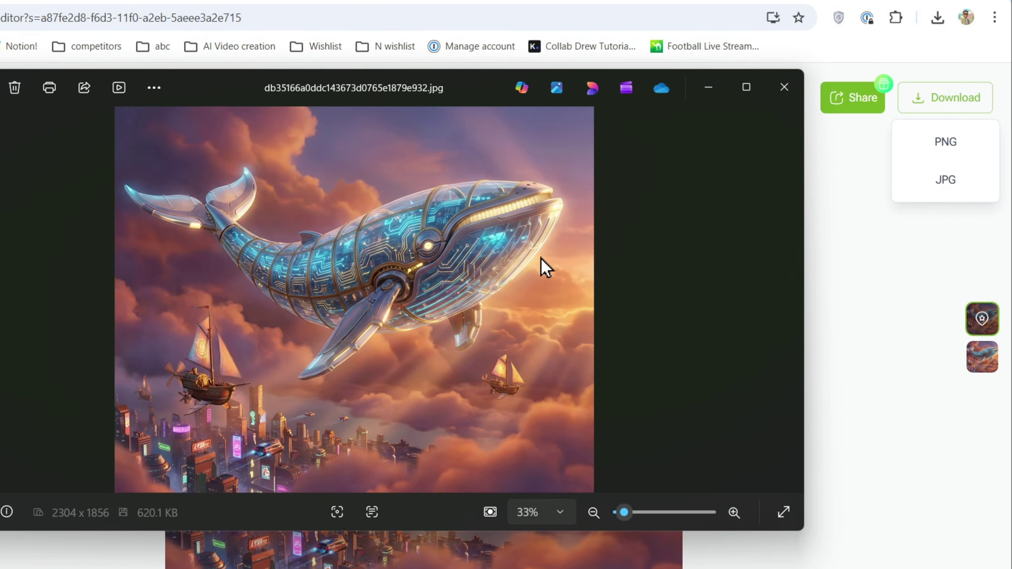
{"action": "left_click", "coordinate": [745, 88]}
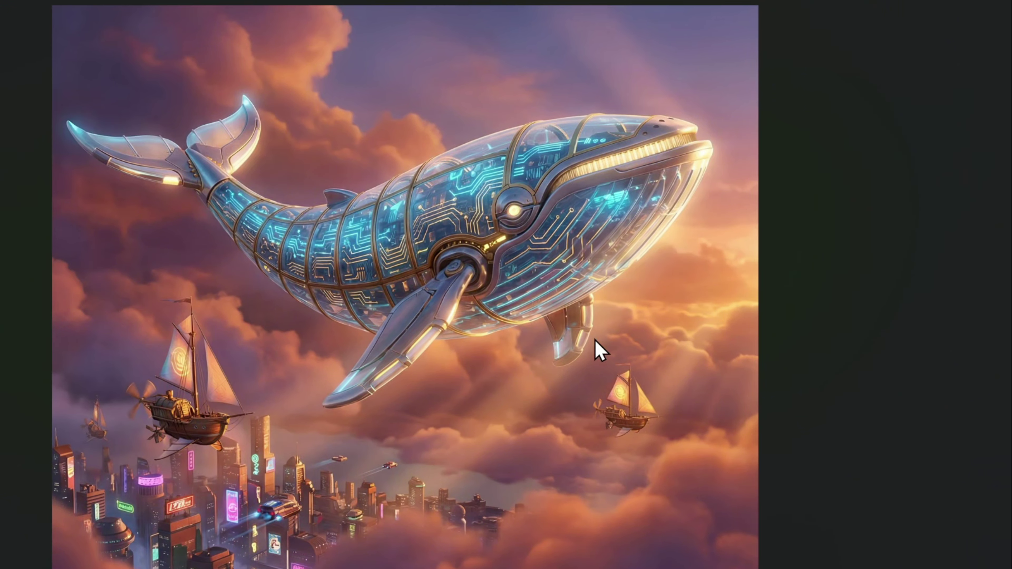
{"action": "left_click", "coordinate": [996, 4]}
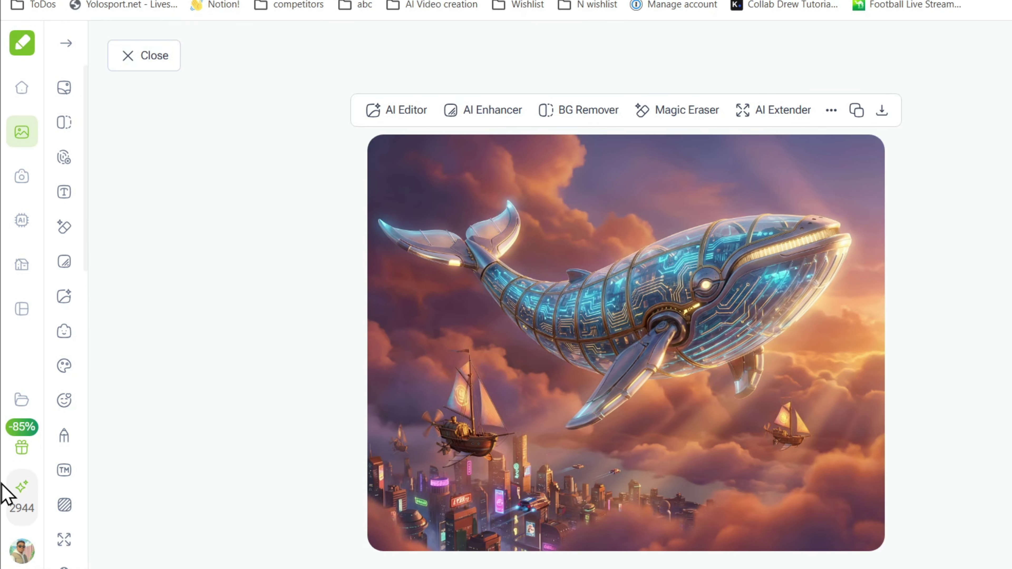
Review the monthly and yearly subscription plans and the lifetime credit packs from the account's credit balance, and close the pricing window.
{"action": "left_click", "coordinate": [20, 556]}
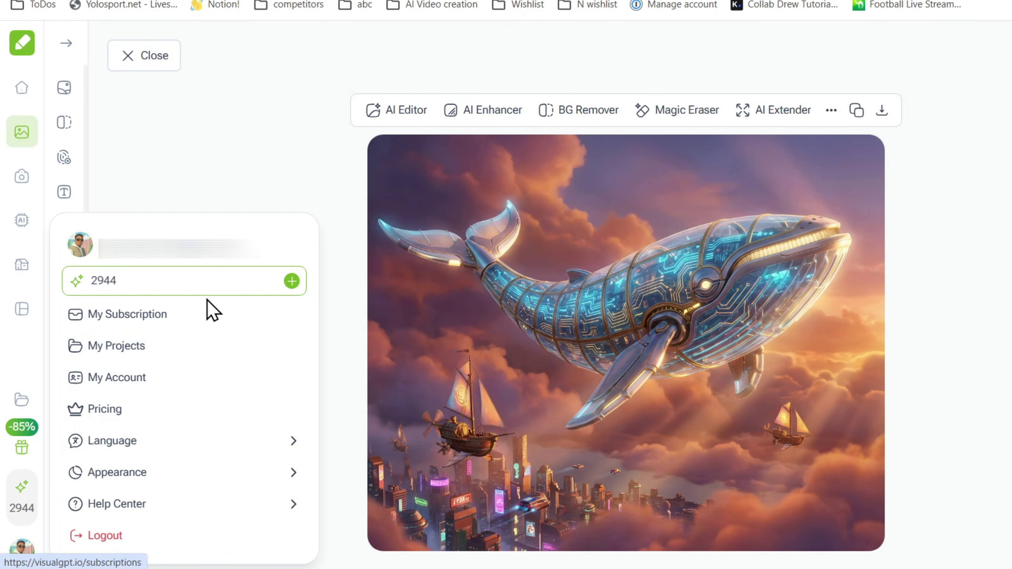
{"action": "left_click", "coordinate": [18, 552]}
{"action": "left_click", "coordinate": [17, 552]}
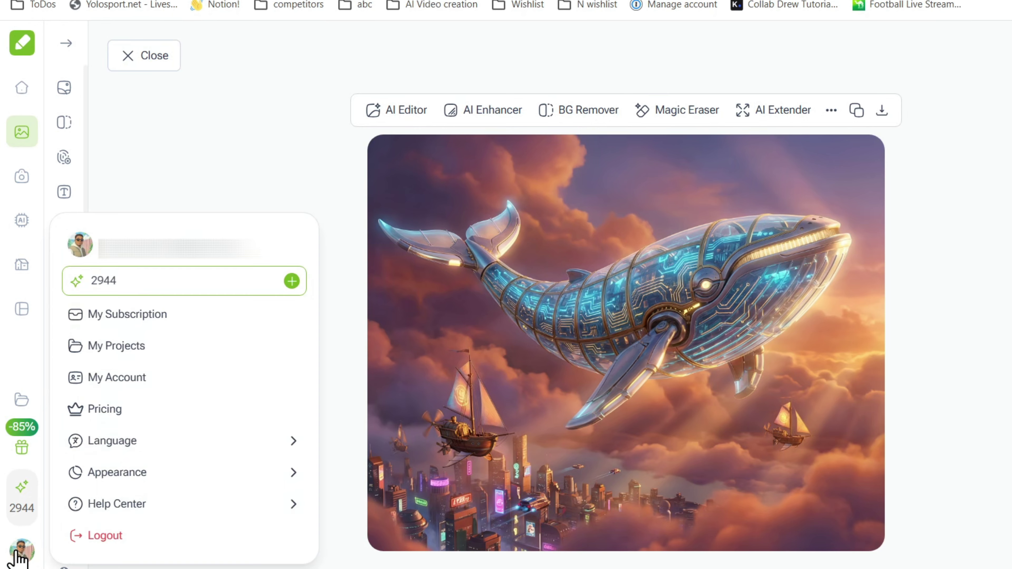
{"action": "left_click", "coordinate": [292, 283]}
{"action": "left_click", "coordinate": [647, 138]}
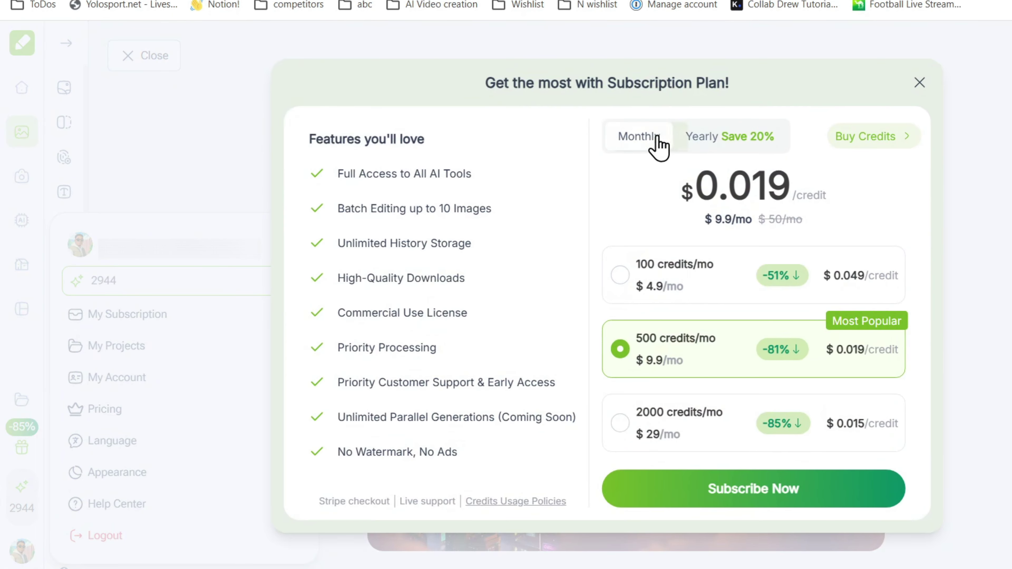
{"action": "left_click", "coordinate": [729, 139]}
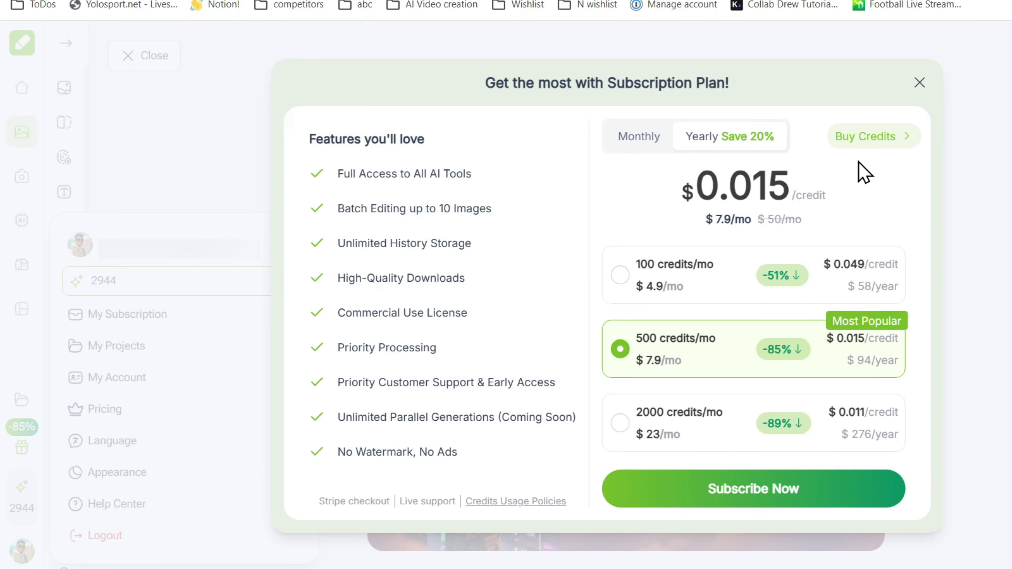
{"action": "left_click", "coordinate": [873, 137]}
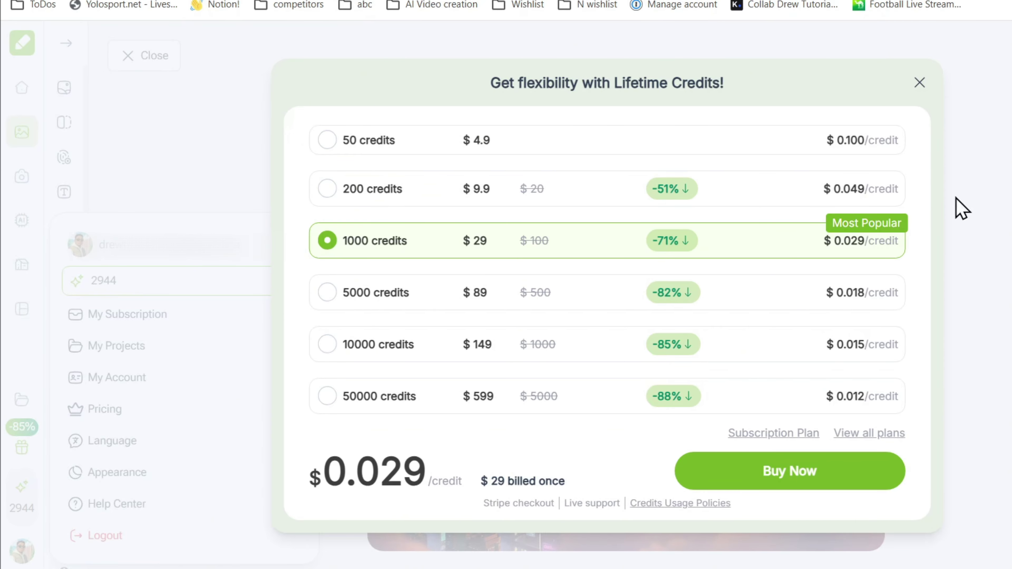
{"action": "left_click", "coordinate": [919, 83]}
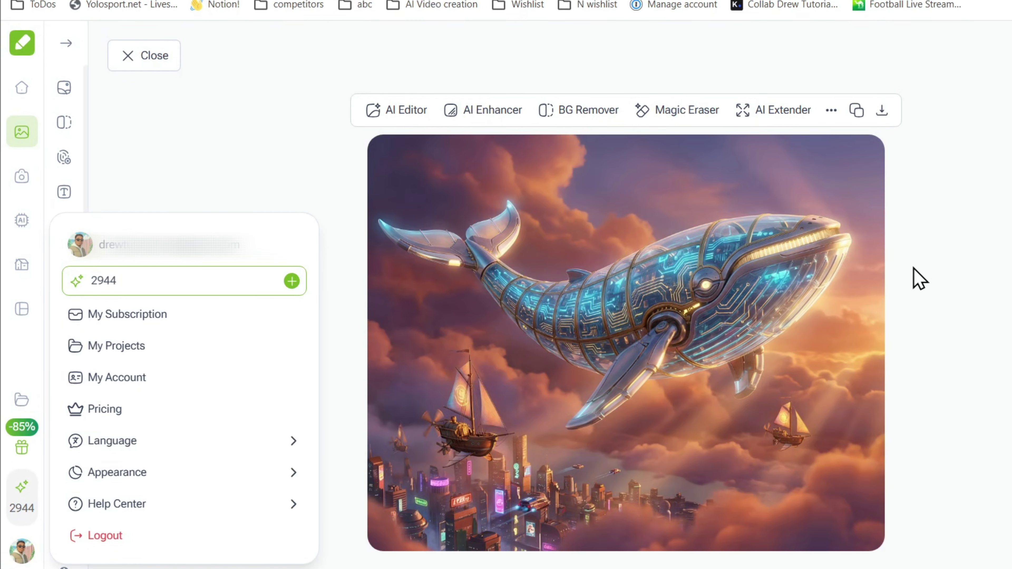